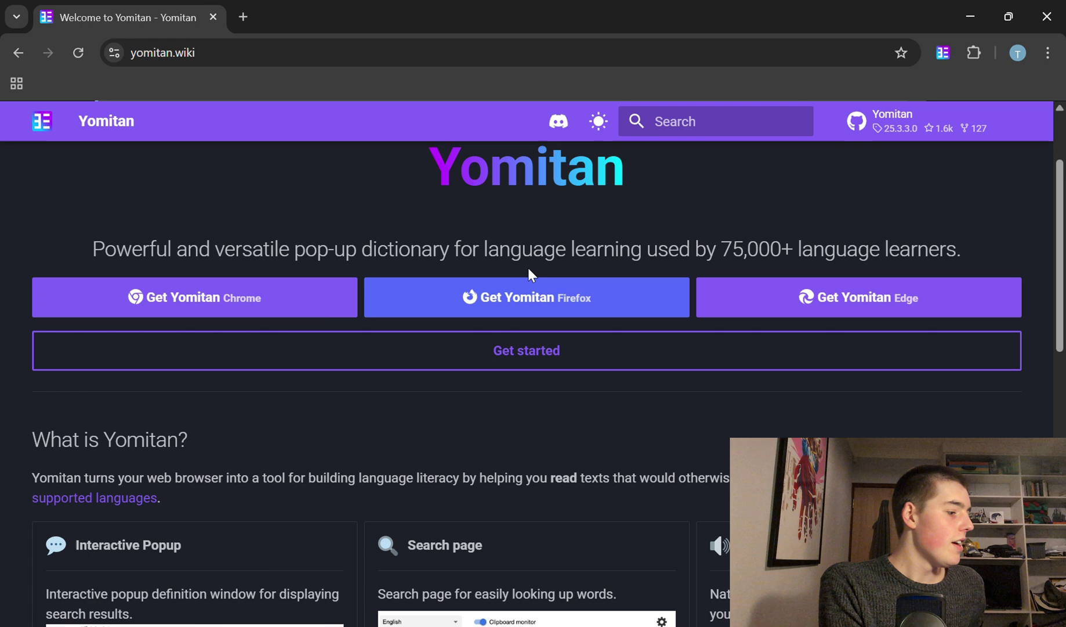
- Open the Yomitan Popup Dictionary Chrome Web Store listing from yomitan.wiki's 'Get Yomitan Chrome' button
{"action": "scroll", "coordinate": [383, 188], "scroll_direction": "up", "scroll_amount": 2}
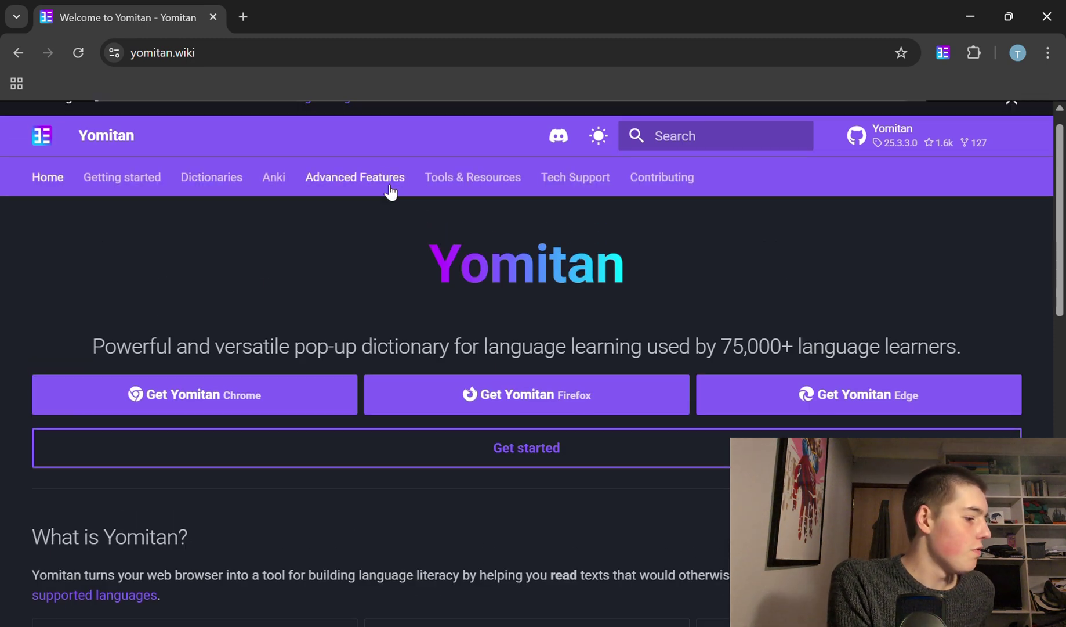
{"action": "scroll", "coordinate": [233, 373], "scroll_direction": "down", "scroll_amount": 2}
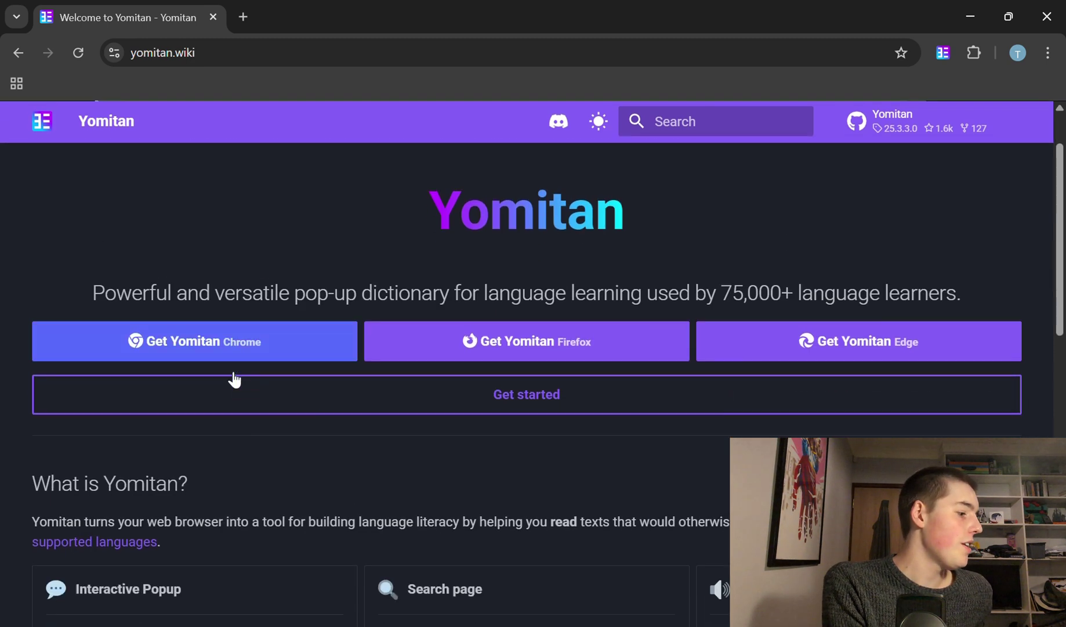
{"action": "left_click", "coordinate": [232, 318]}
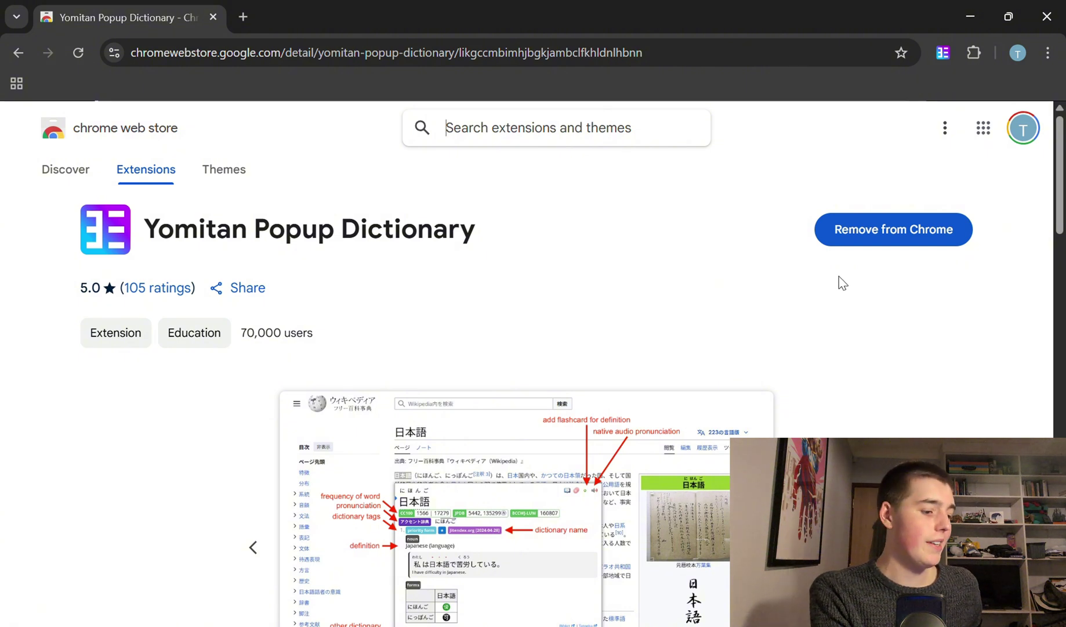
- Switch from the Chrome Web Store listing to Anki's deck list
{"action": "key", "text": "alt+Tab"}
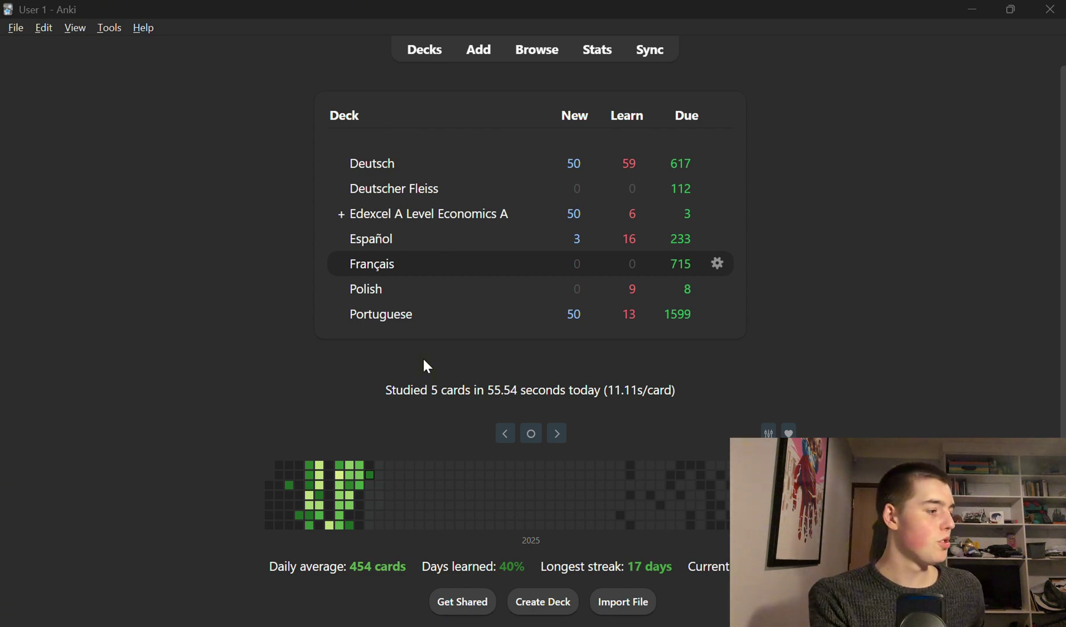
- Check Anki's installed add-ons for updates, confirming AnkiConnect is present and up to date
{"action": "left_click", "coordinate": [106, 29]}
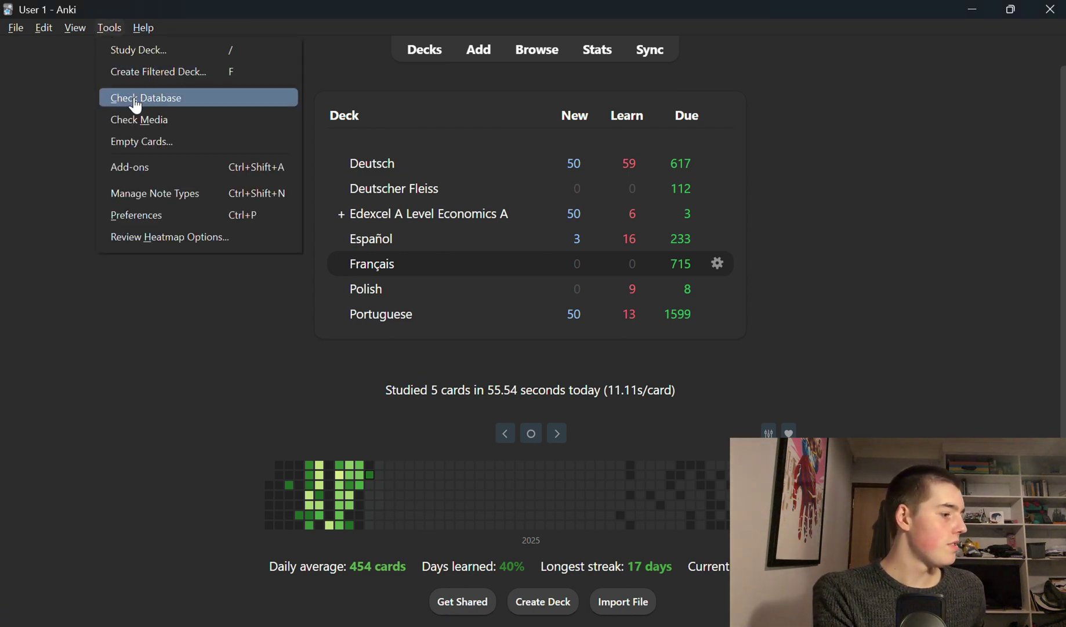
{"action": "left_click", "coordinate": [165, 168]}
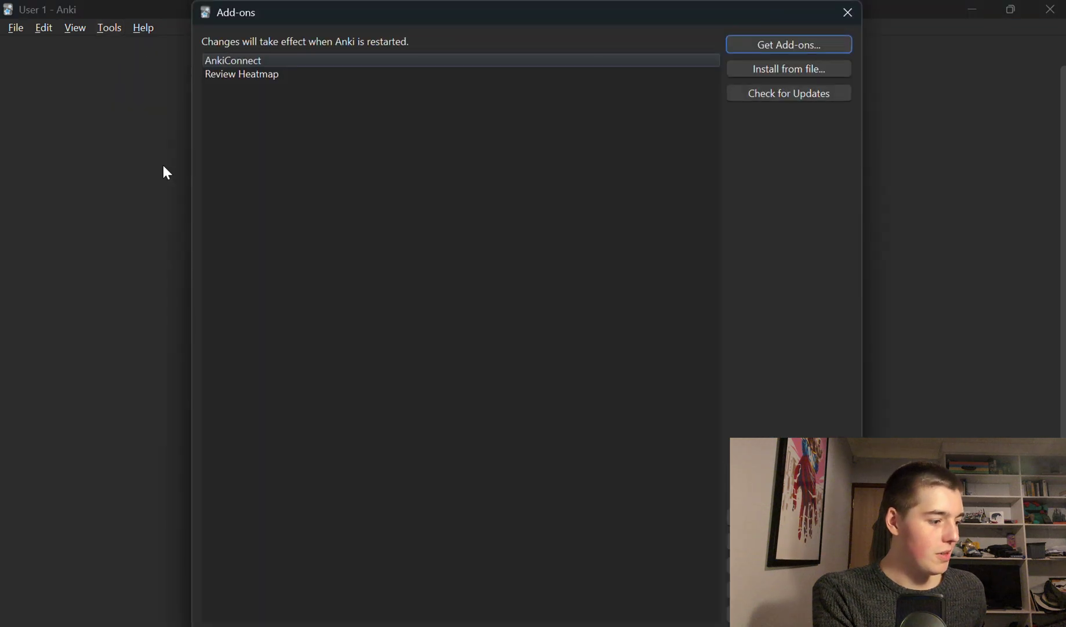
{"action": "left_click", "coordinate": [790, 94]}
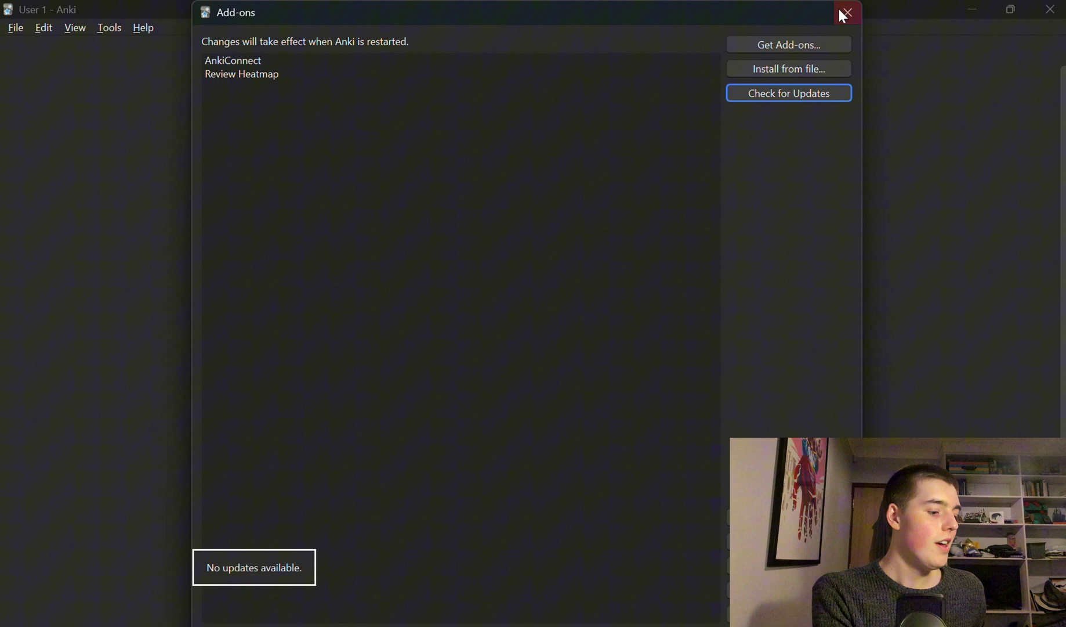
{"action": "left_click", "coordinate": [847, 14]}
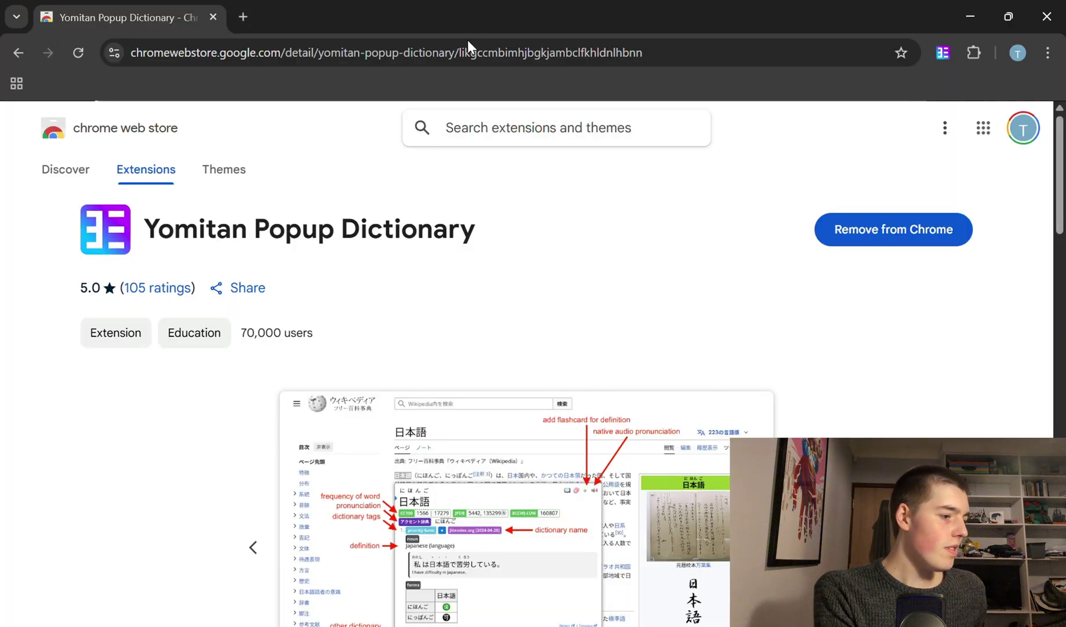
- Return to the yomitan.wiki home page and scroll down to the Flashcards feature card
{"action": "left_click", "coordinate": [16, 53]}
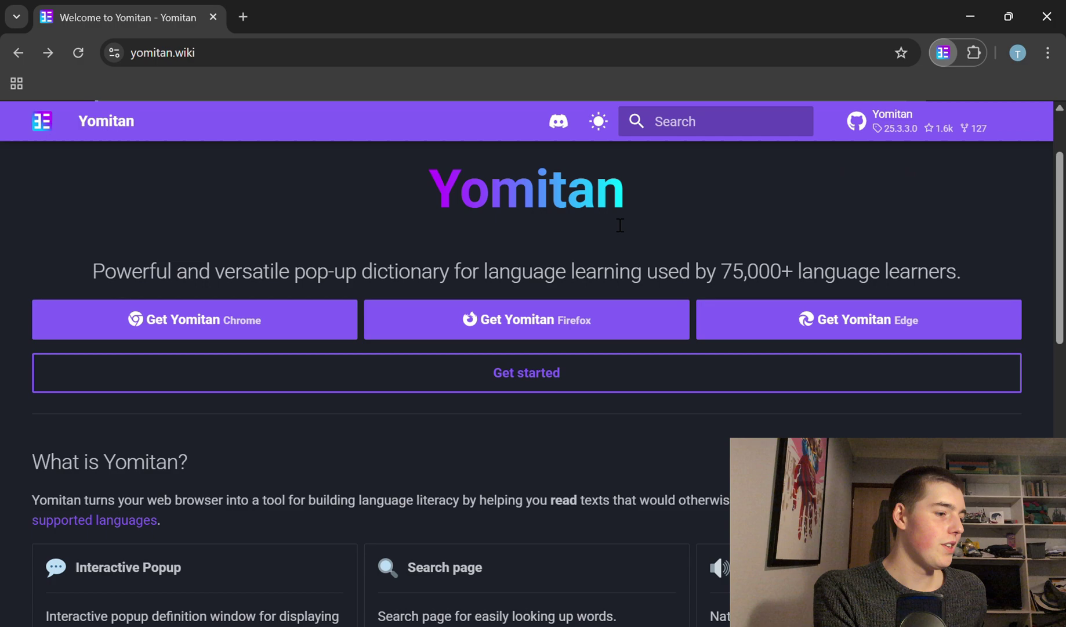
{"action": "scroll", "coordinate": [620, 224], "scroll_direction": "down", "scroll_amount": 2}
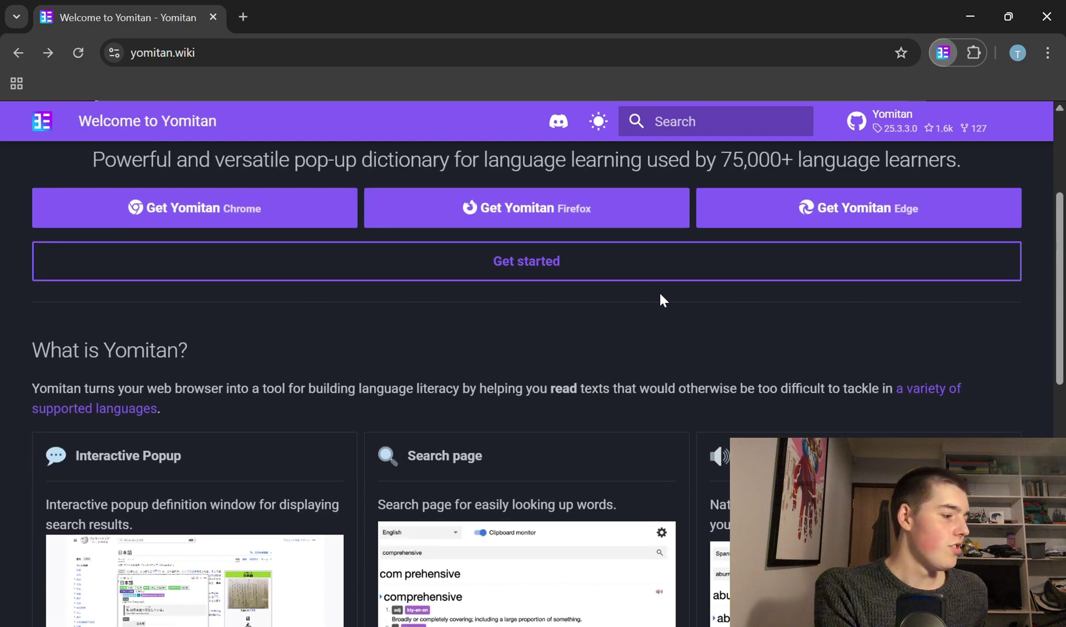
{"action": "scroll", "coordinate": [531, 357], "scroll_direction": "down", "scroll_amount": 3}
{"action": "scroll", "coordinate": [380, 261], "scroll_direction": "down", "scroll_amount": 6}
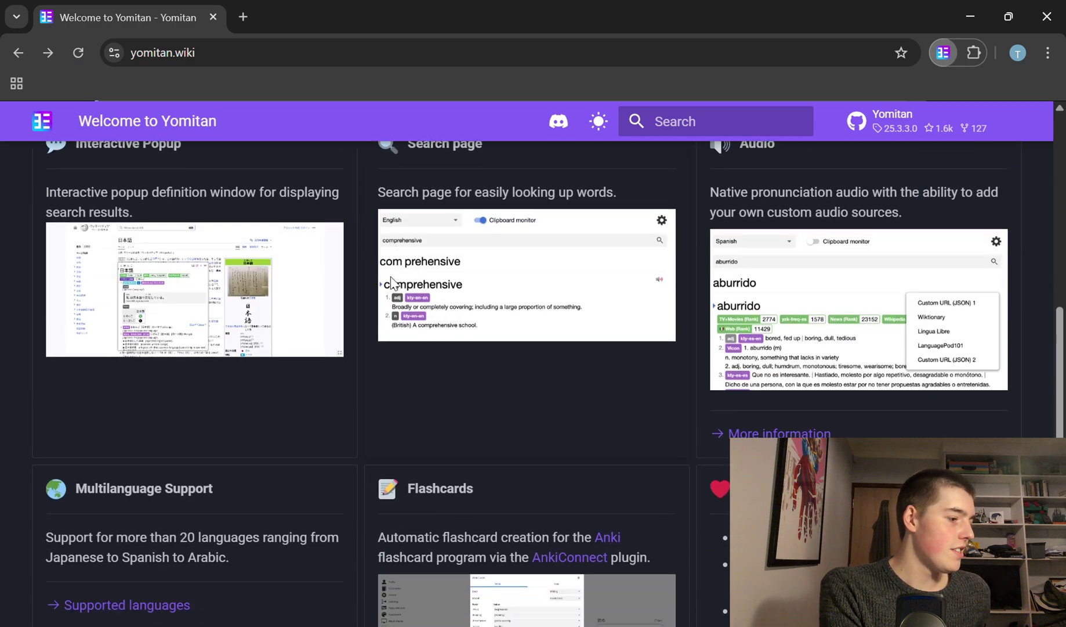
{"action": "scroll", "coordinate": [391, 275], "scroll_direction": "down", "scroll_amount": 2}
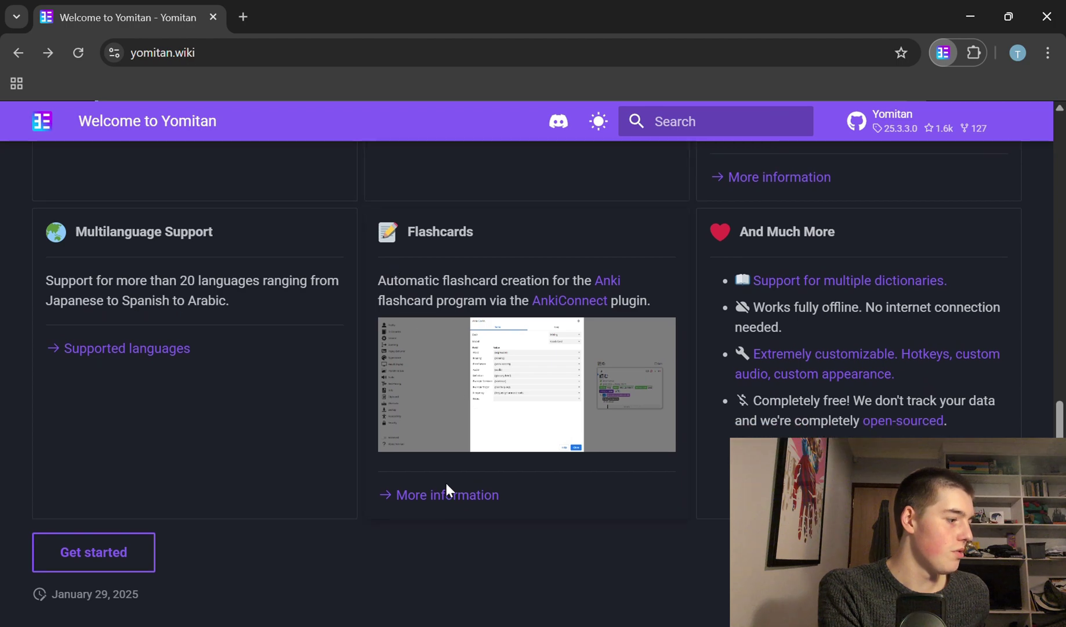
{"action": "scroll", "coordinate": [322, 223], "scroll_direction": "up", "scroll_amount": 10}
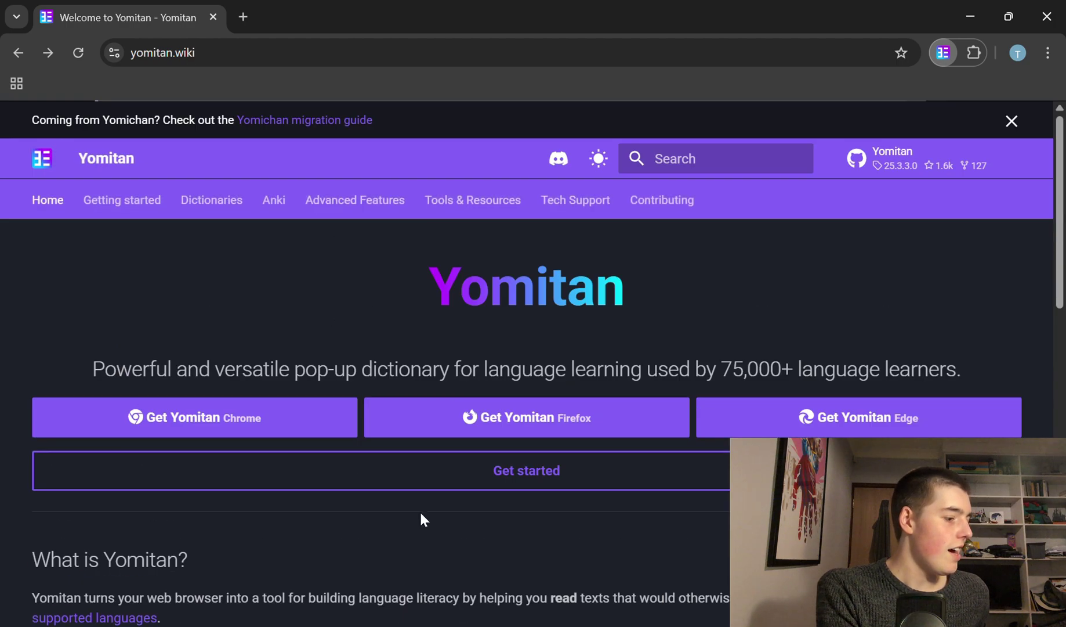
{"action": "scroll", "coordinate": [421, 513], "scroll_direction": "down", "scroll_amount": 8}
{"action": "scroll", "coordinate": [421, 518], "scroll_direction": "down", "scroll_amount": 4}
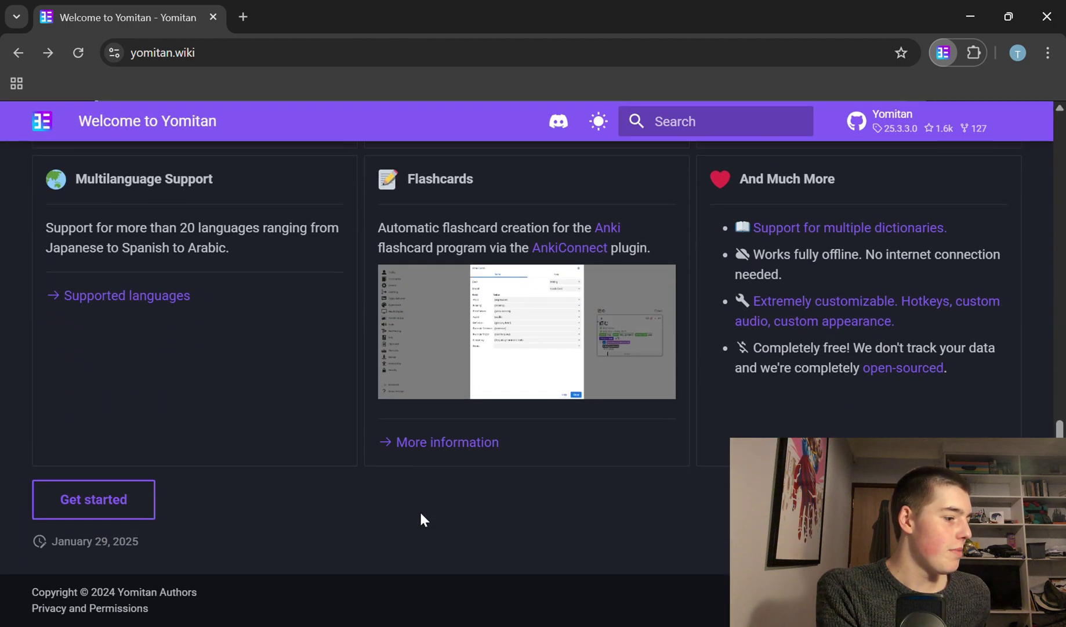
{"action": "left_click", "coordinate": [446, 443]}
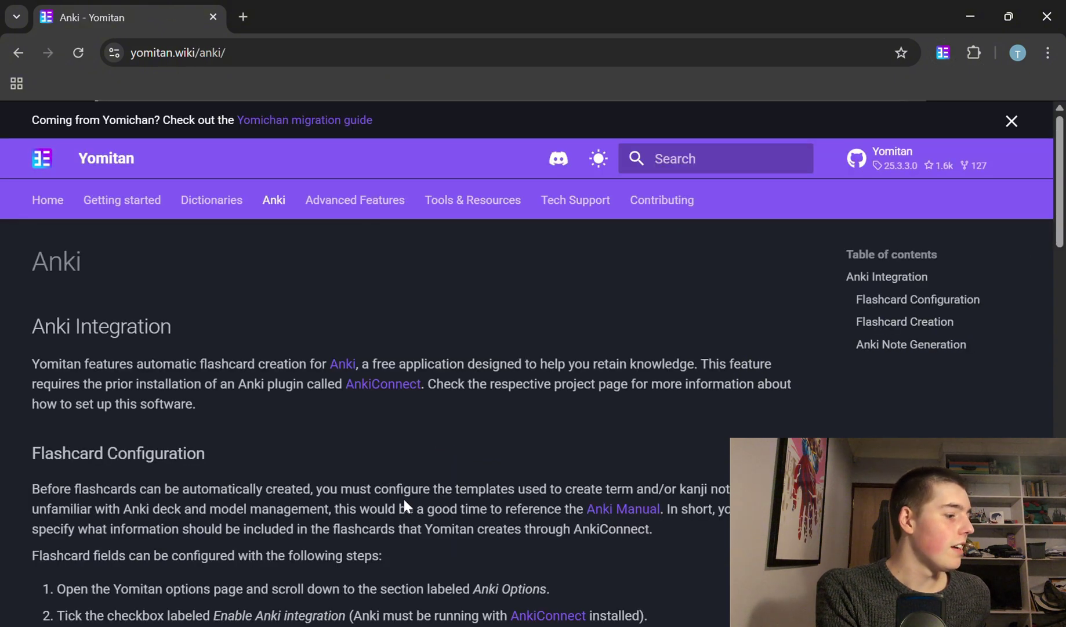
{"action": "scroll", "coordinate": [404, 497], "scroll_direction": "down", "scroll_amount": 2}
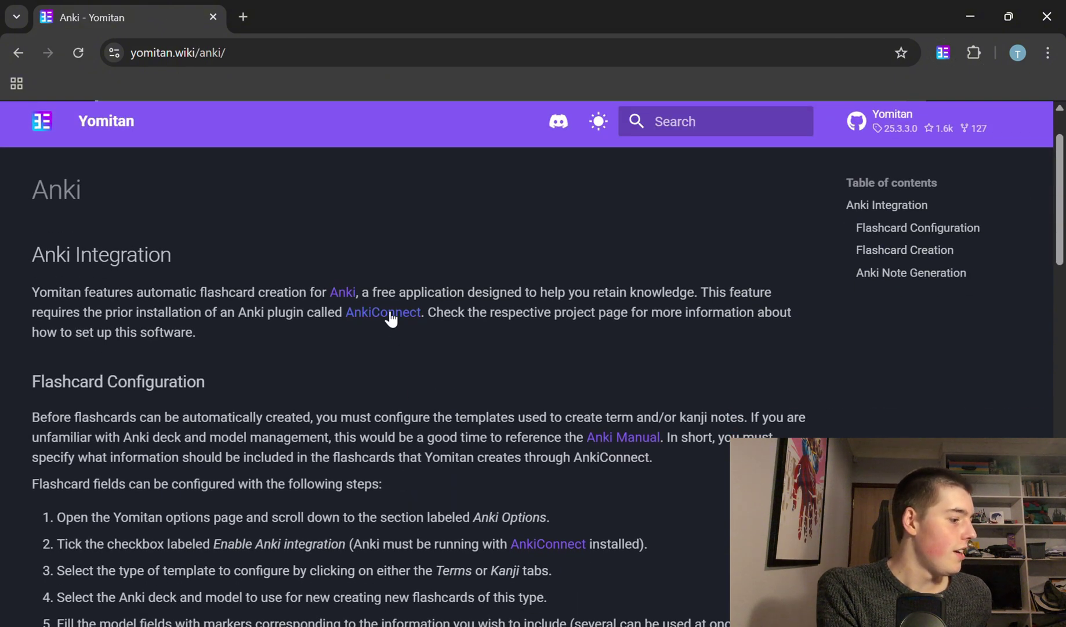
{"action": "left_click", "coordinate": [390, 324]}
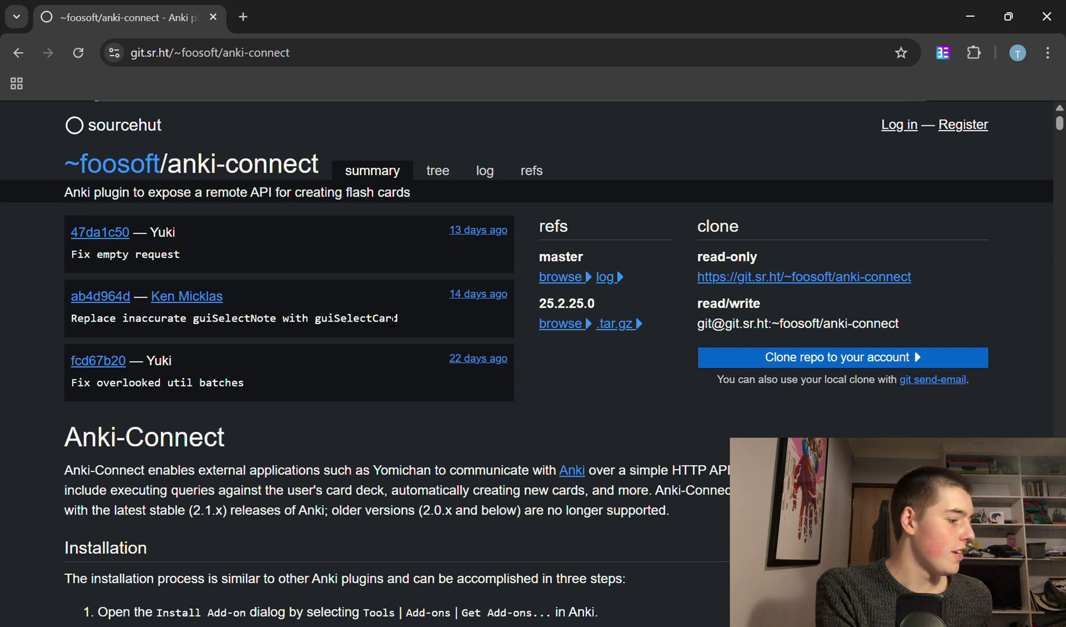
{"action": "scroll", "coordinate": [393, 319], "scroll_direction": "down", "scroll_amount": 4}
{"action": "double_click", "coordinate": [141, 380]}
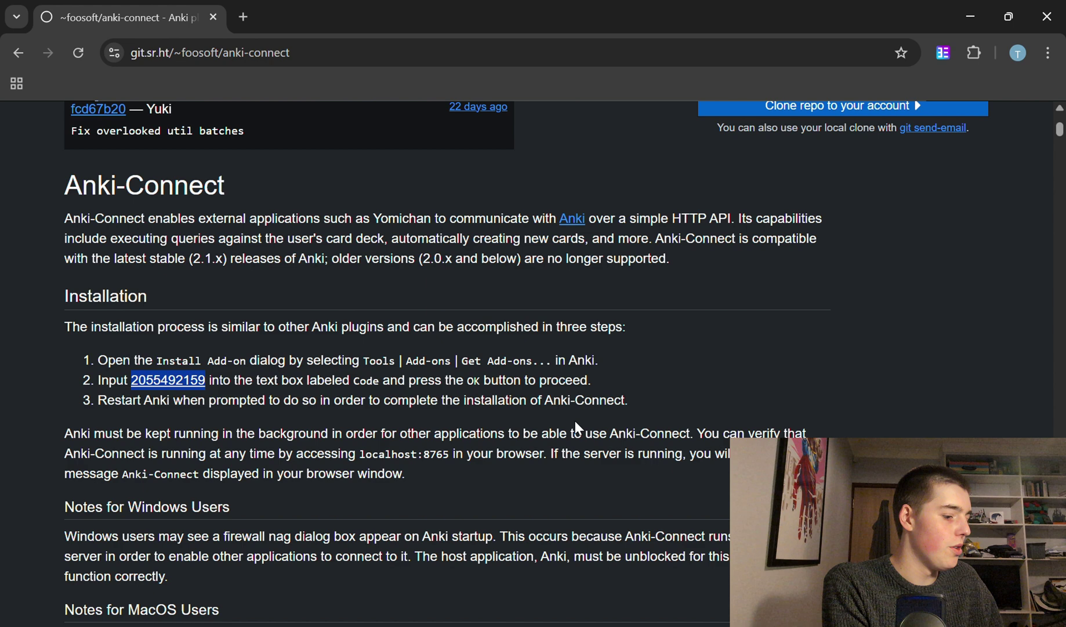
{"action": "key", "text": "alt+Tab"}
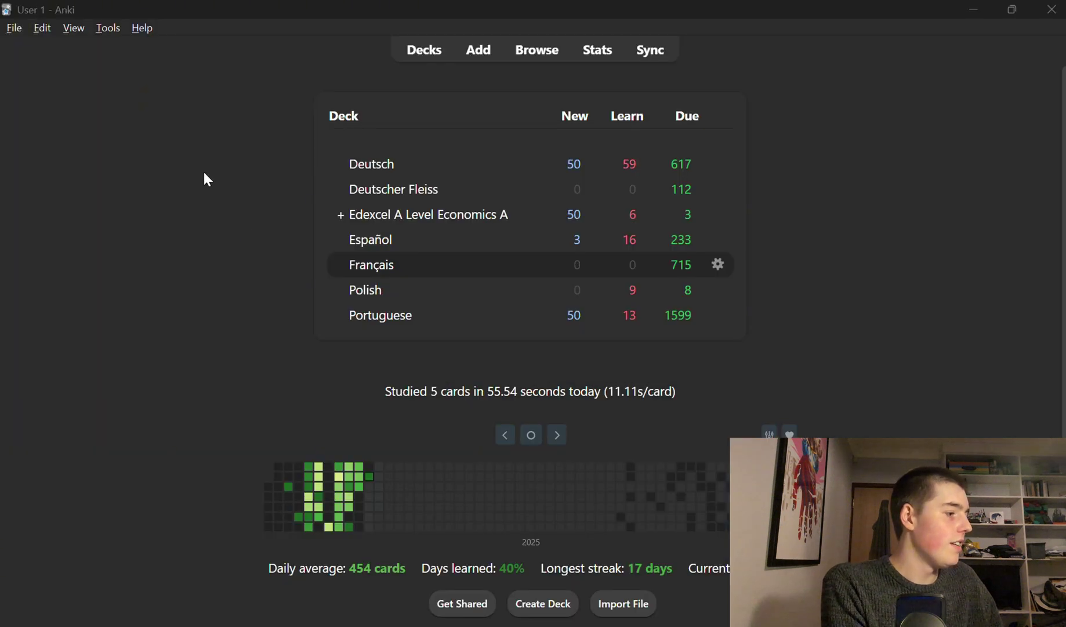
- Bring up Anki's Install Add-on code prompt through Tools > Add-ons > Get Add-ons…
{"action": "left_click", "coordinate": [103, 27]}
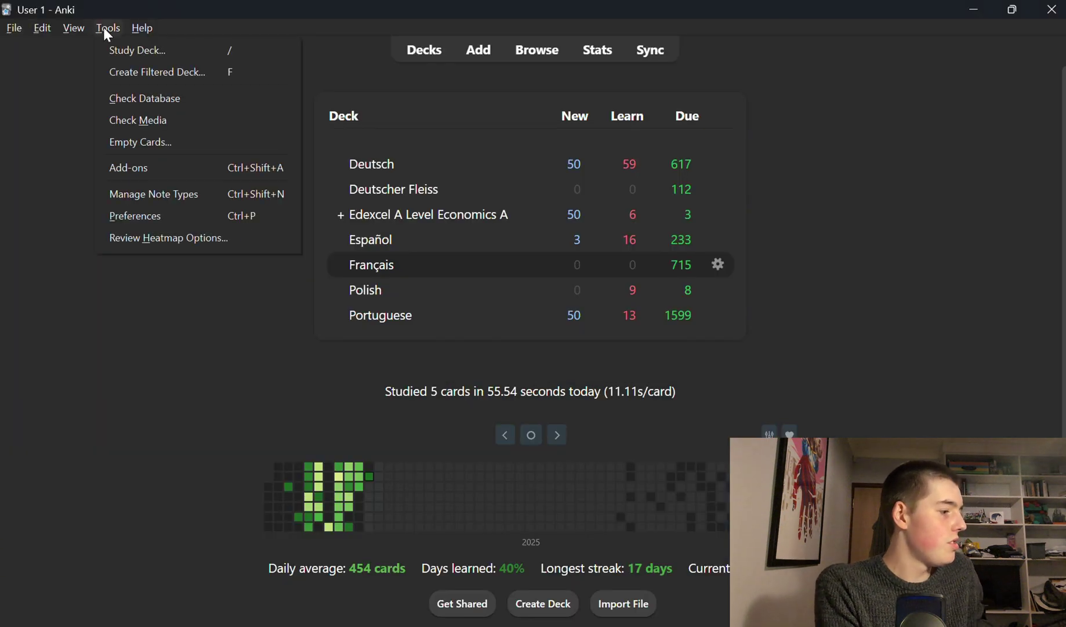
{"action": "left_click", "coordinate": [173, 169]}
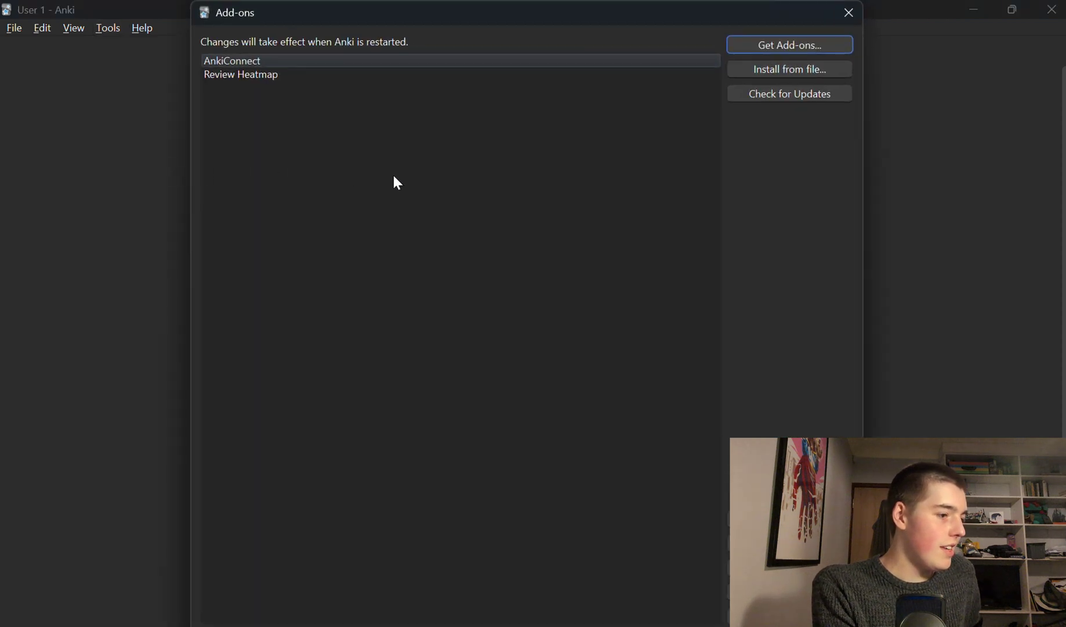
{"action": "left_click", "coordinate": [764, 51]}
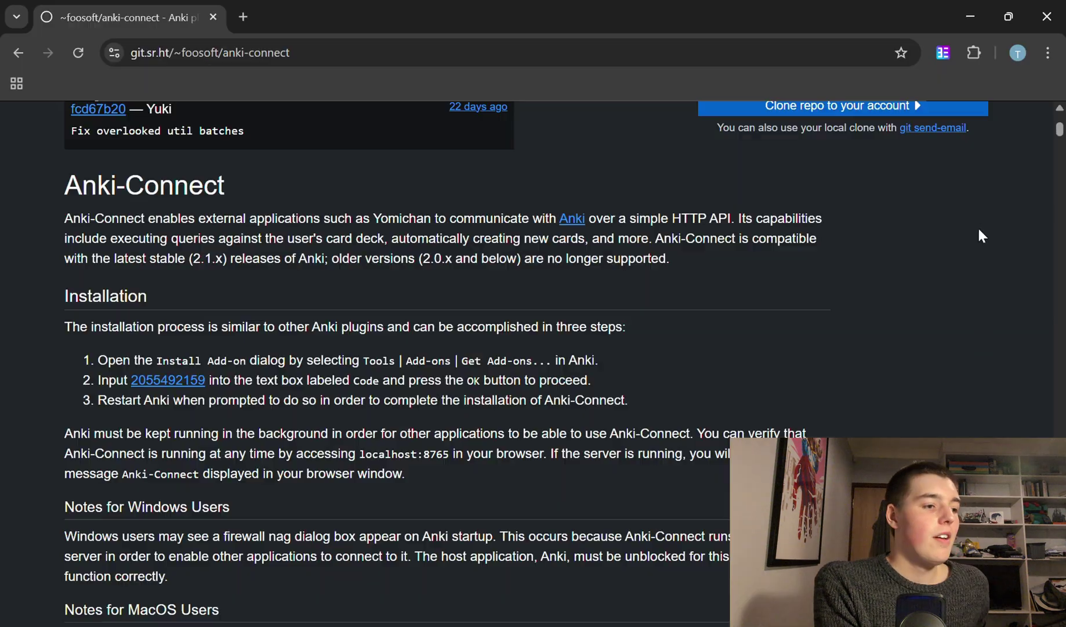
- Open the pinned Yomitan extension's popup in Chrome
{"action": "left_click", "coordinate": [943, 54]}
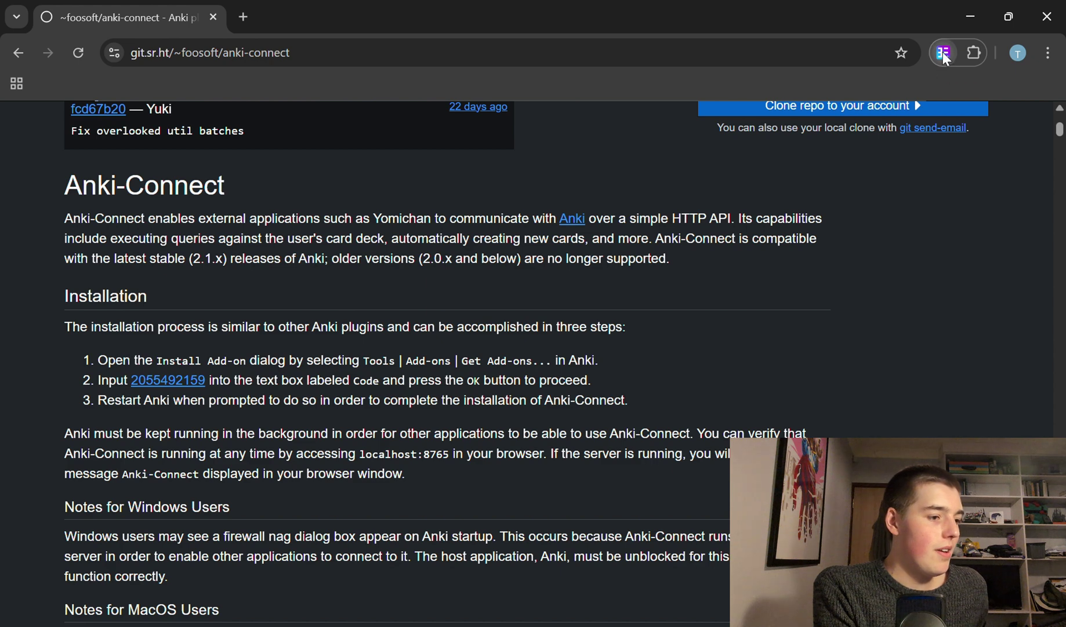
- Open Yomitan Settings and review the recommended German dictionaries
{"action": "left_click", "coordinate": [837, 163]}
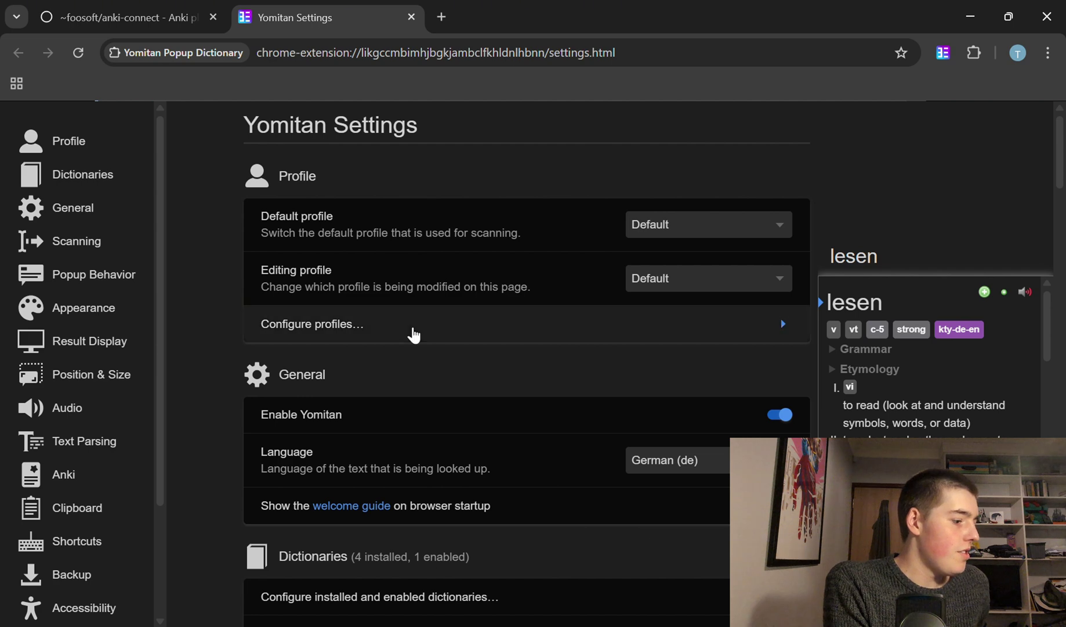
{"action": "scroll", "coordinate": [413, 336], "scroll_direction": "down", "scroll_amount": 3}
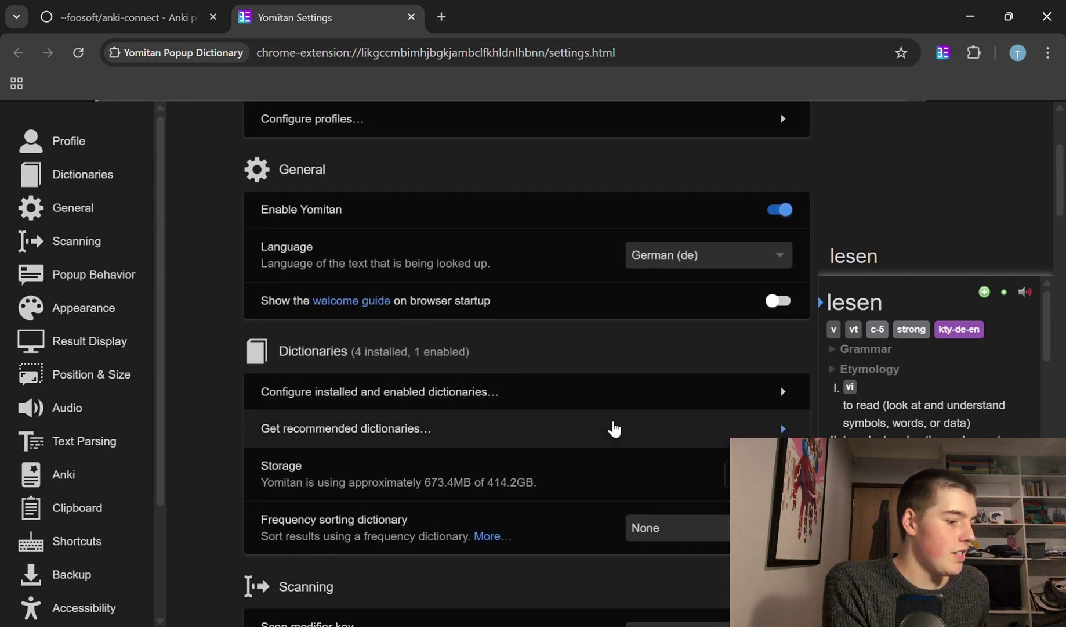
{"action": "left_click", "coordinate": [717, 433]}
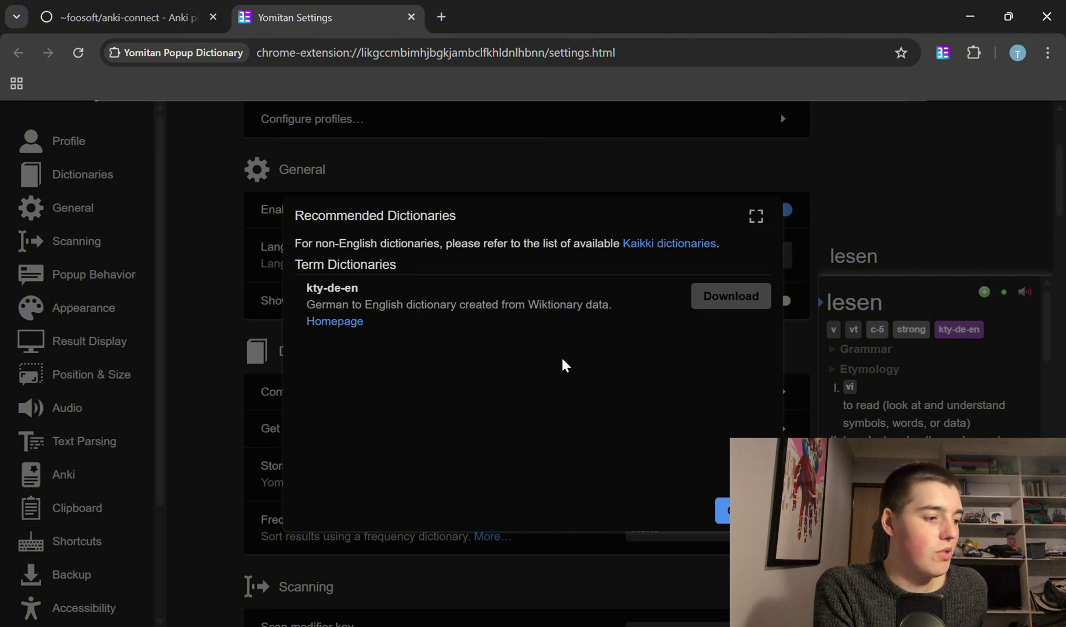
{"action": "left_click", "coordinate": [682, 172]}
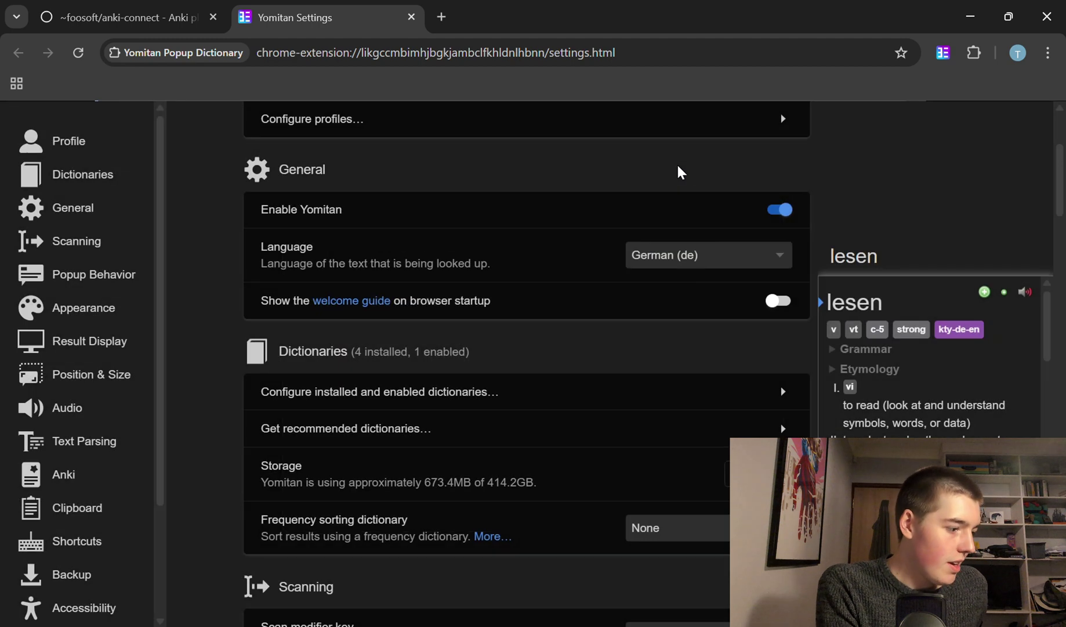
- Keep kty-fr-en disabled so only kty-de-en remains enabled among installed dictionaries
{"action": "left_click", "coordinate": [691, 404]}
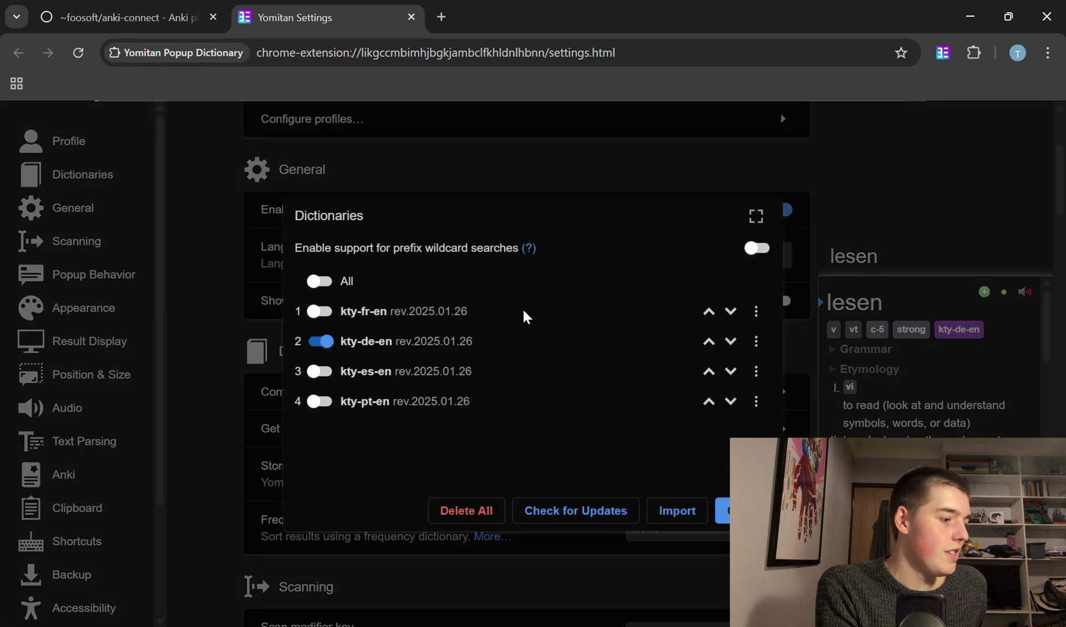
{"action": "left_click", "coordinate": [322, 313]}
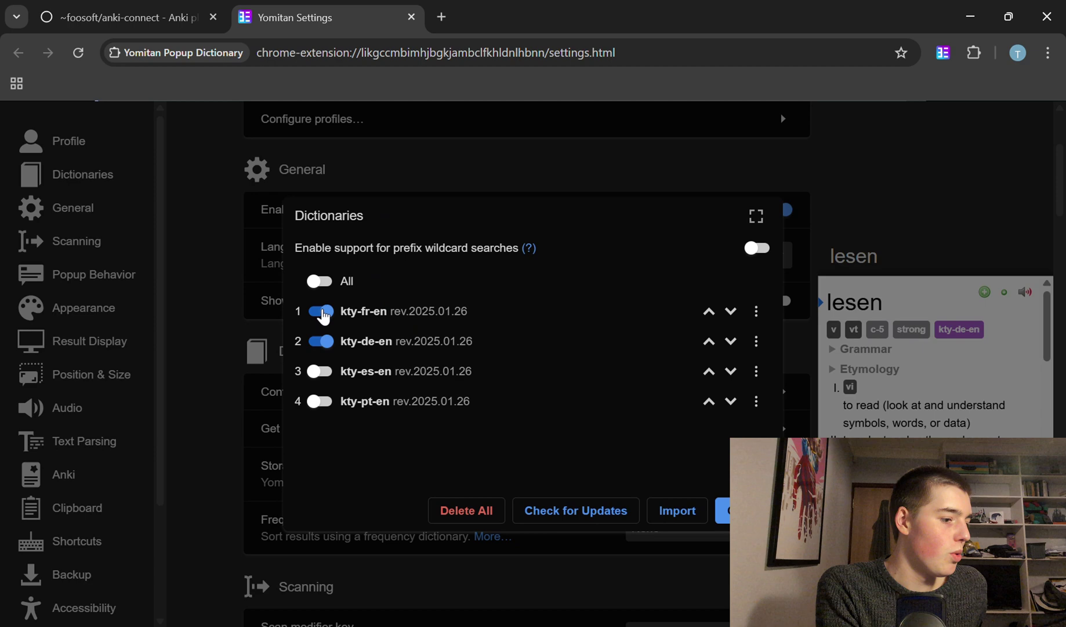
{"action": "left_click", "coordinate": [323, 312]}
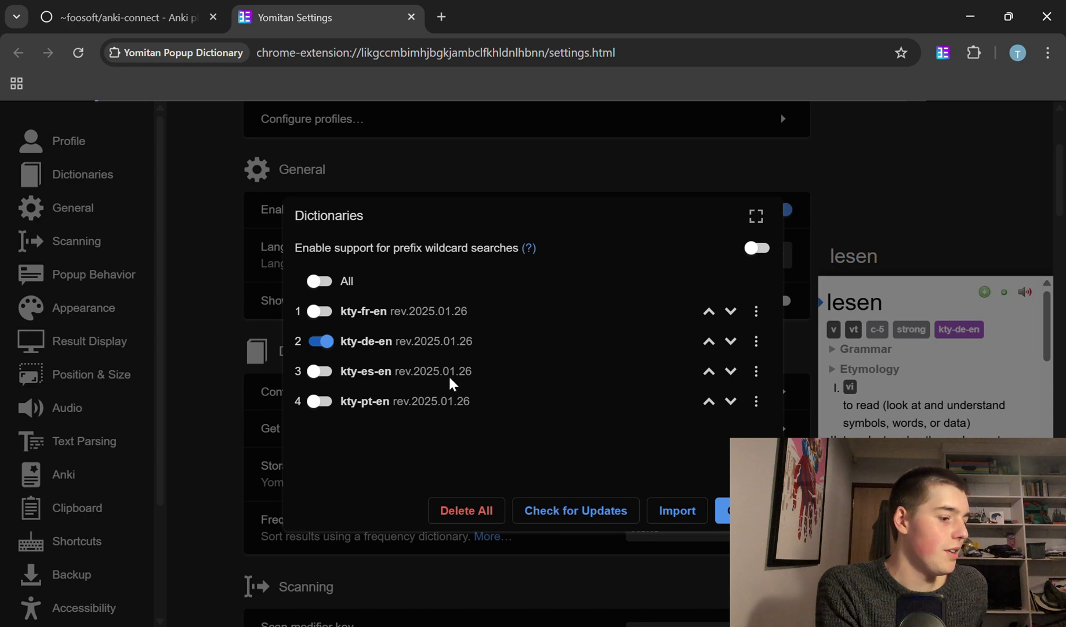
{"action": "left_click", "coordinate": [723, 511]}
{"action": "left_click", "coordinate": [57, 474]}
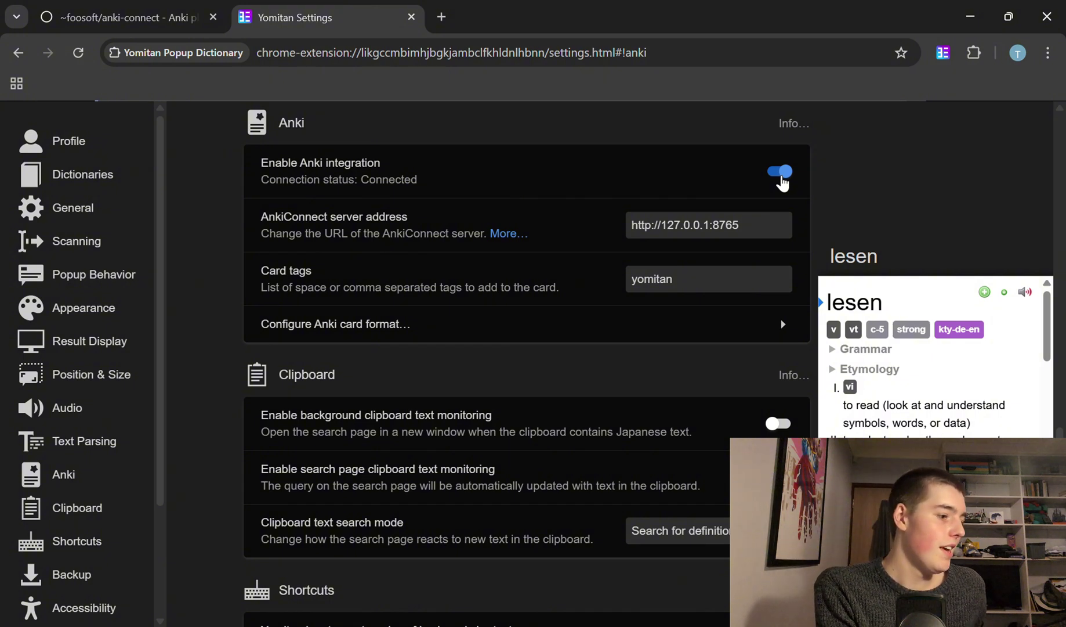
- Map term cards to deck Deutsch, Basic (and reversed card), front {expression}, back {glossary-brief}
{"action": "left_click", "coordinate": [692, 326]}
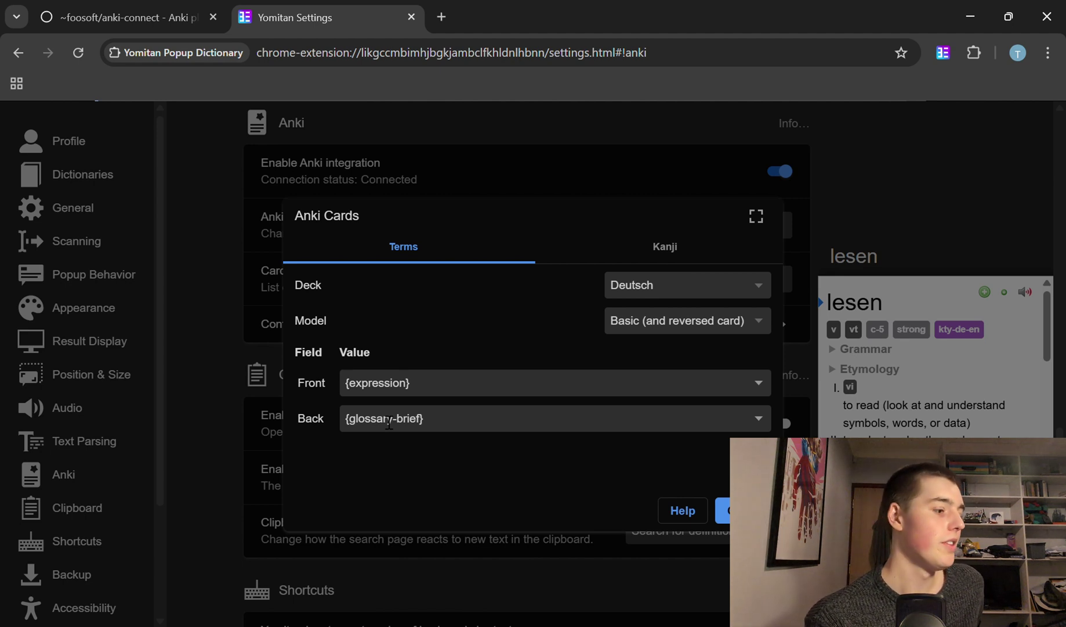
{"action": "left_click", "coordinate": [755, 326]}
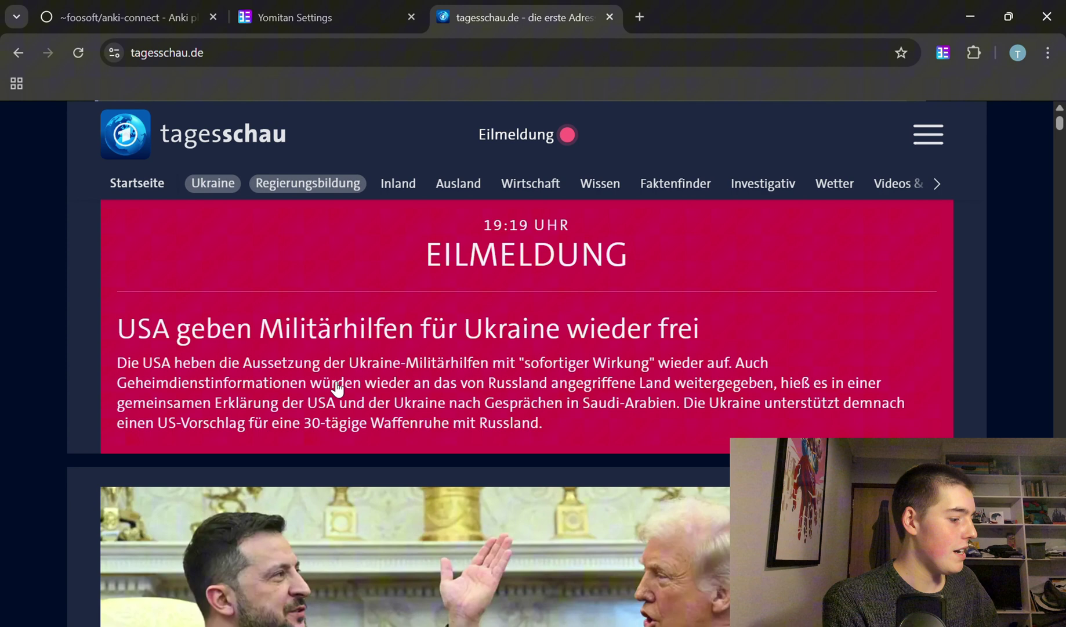
- Look up 'wieder' and 'Russland' in Yomitan popups, opening the tagesschau.de breaking-news article
{"action": "mouse_move", "coordinate": [401, 386]}
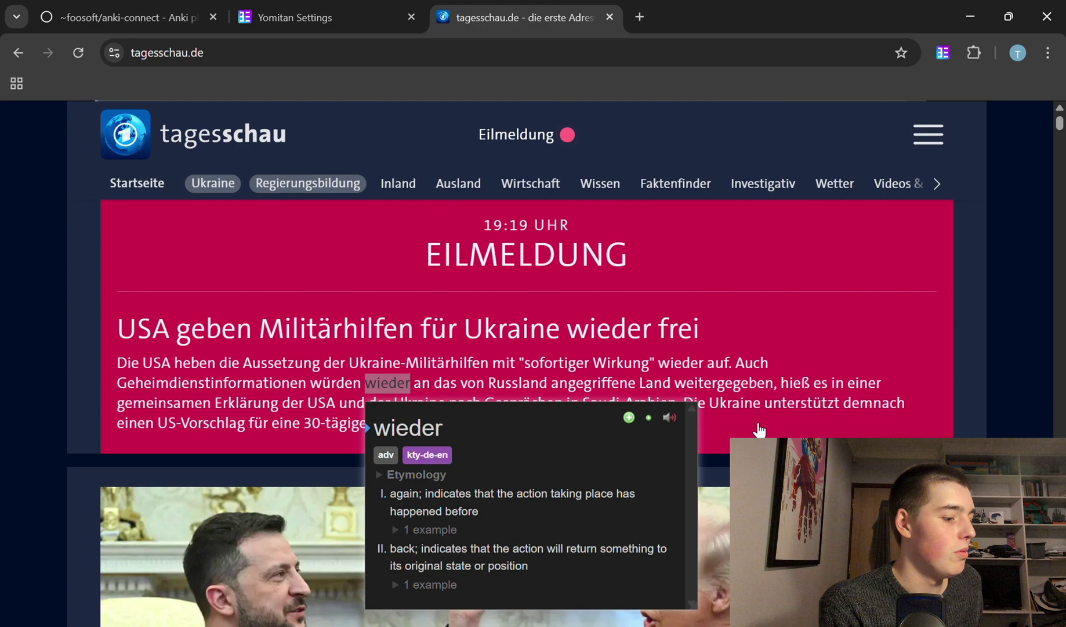
{"action": "left_click", "coordinate": [753, 424]}
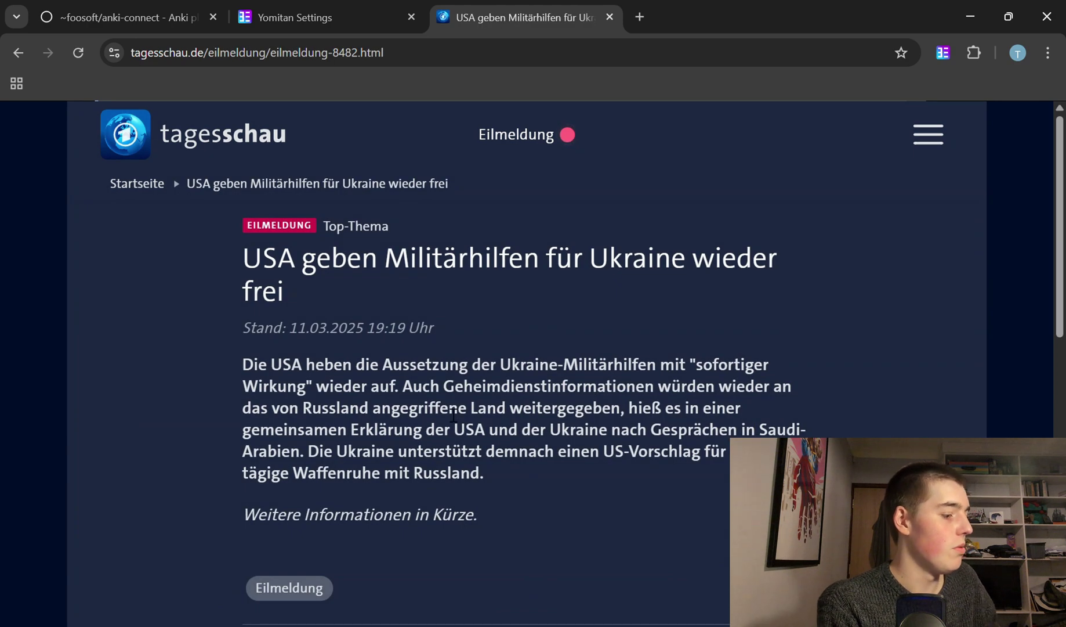
{"action": "mouse_move", "coordinate": [335, 412]}
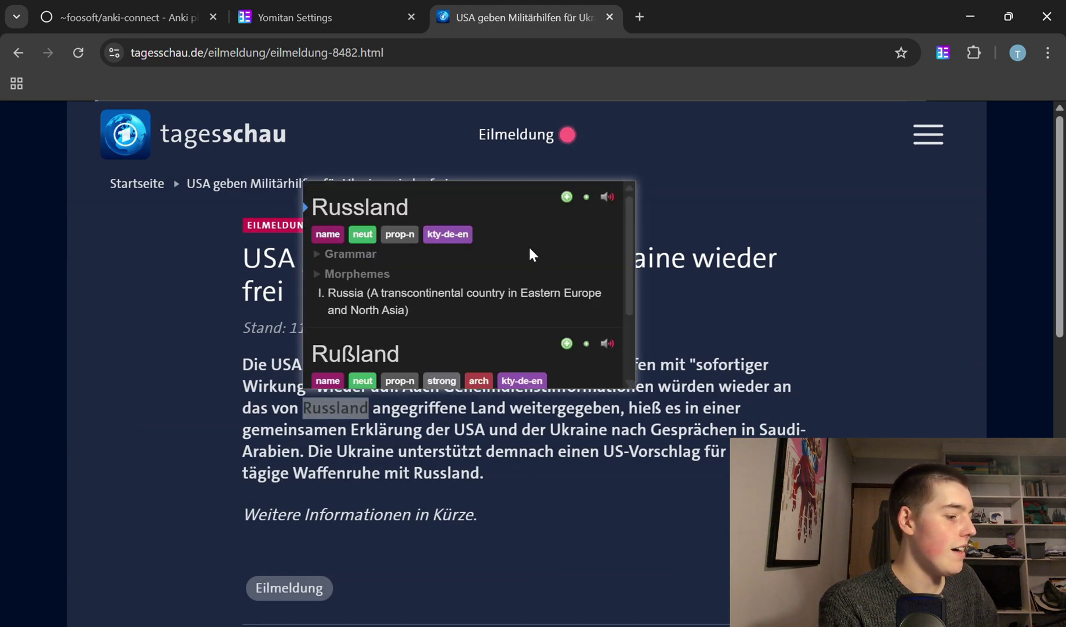